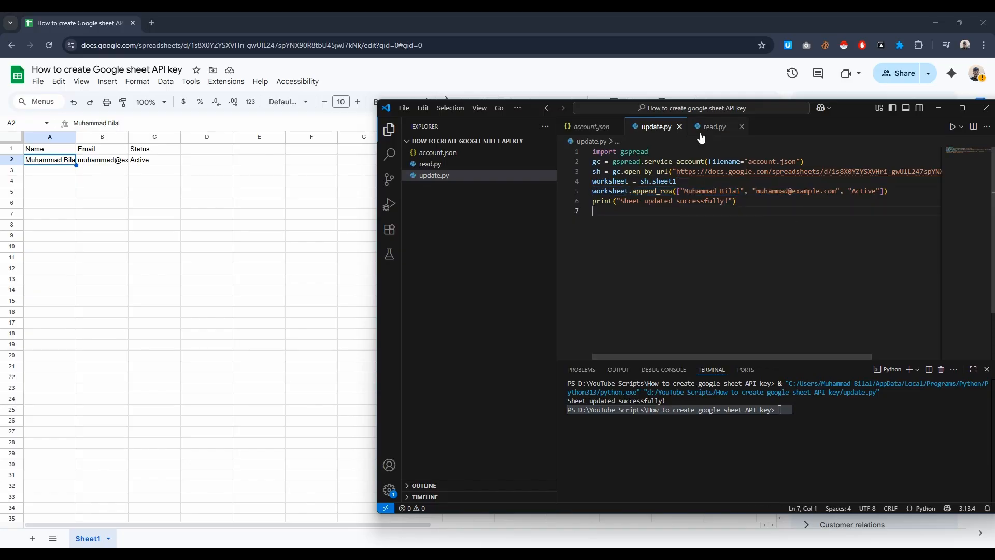
Run read.py to print the sheet's rows, and highlight the account.json file name in its service account line
{"action": "left_click", "coordinate": [714, 126]}
{"action": "left_click", "coordinate": [953, 127]}
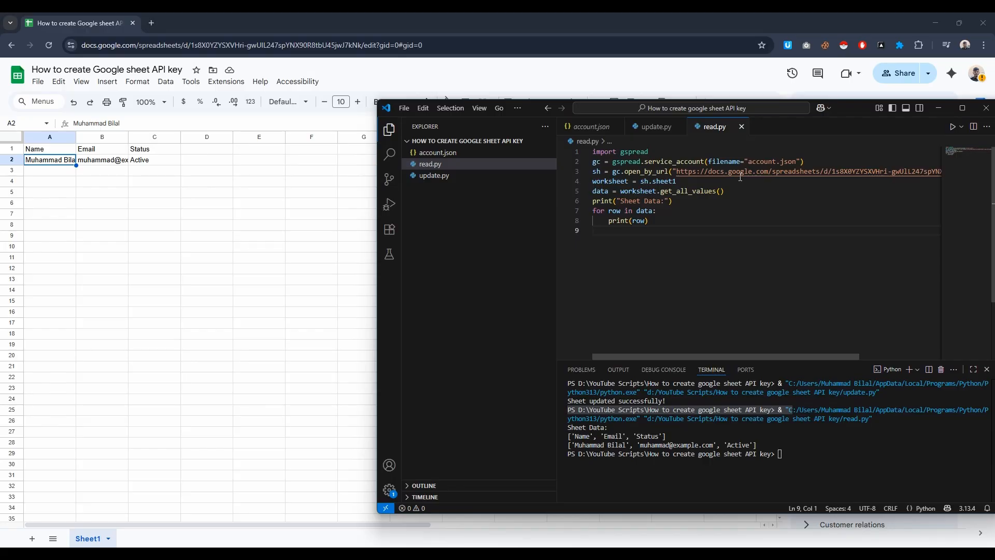
{"action": "left_click_drag", "start_coordinate": [757, 161], "coordinate": [789, 161]}
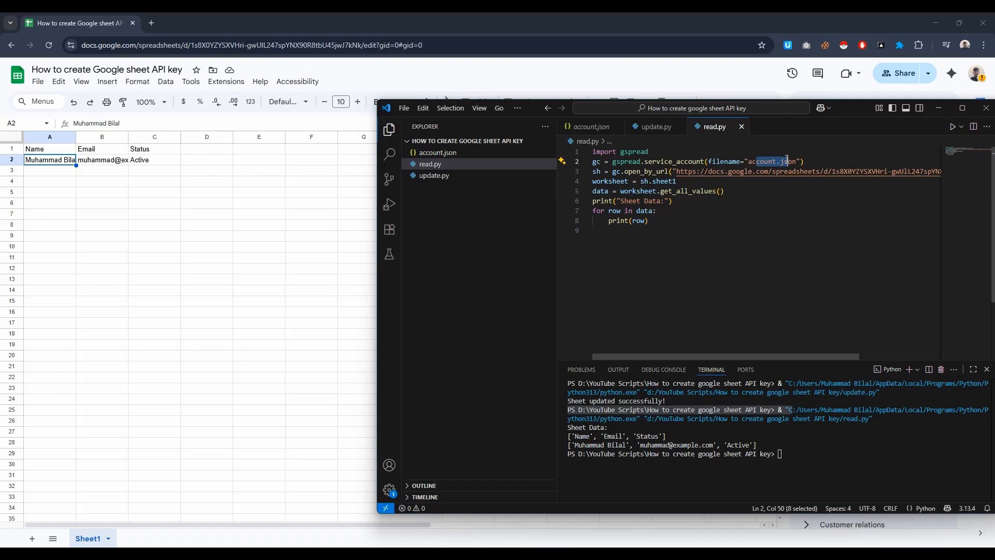
Switch to Chrome and open the Google Cloud console in a new tab
{"action": "left_click", "coordinate": [152, 23]}
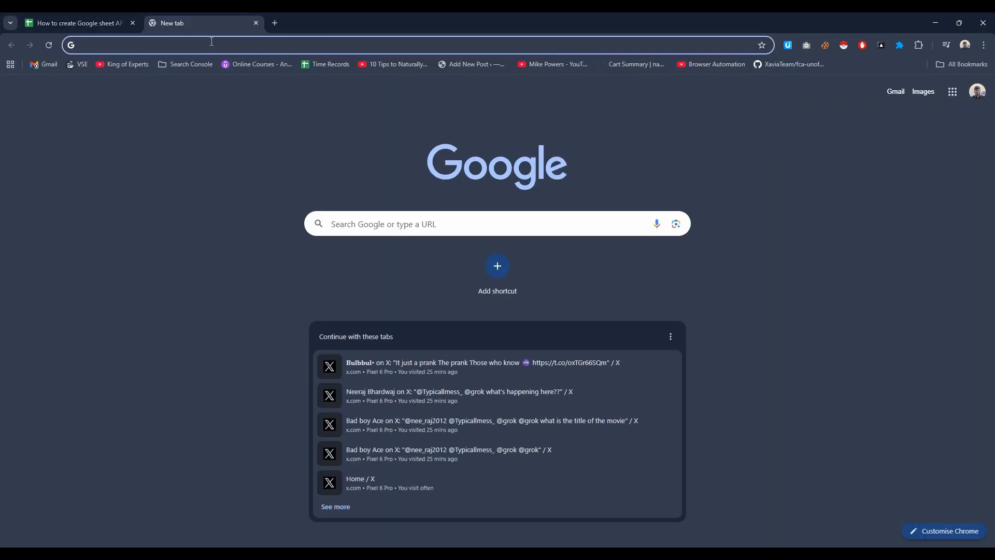
{"action": "type", "text": "conso"}
{"action": "key", "text": "Return"}
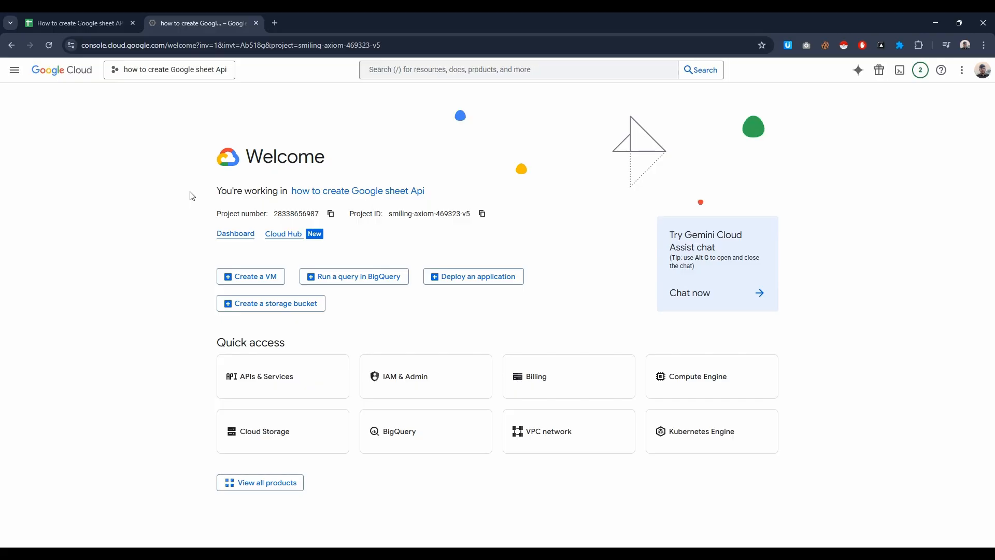
Create a Google Cloud project named "how to create Google sheet Api" without an organization, and select it as the active project
{"action": "left_click", "coordinate": [166, 69]}
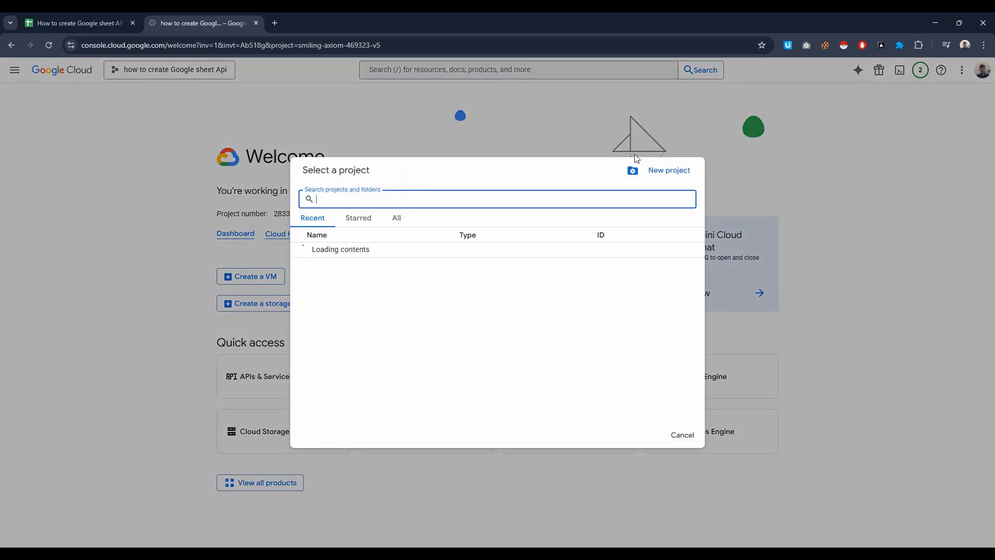
{"action": "left_click", "coordinate": [651, 169]}
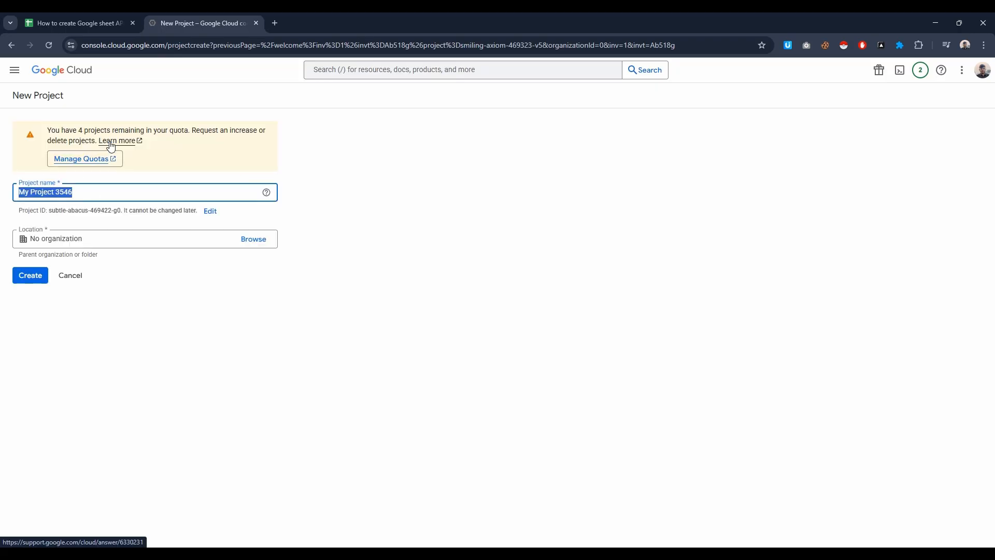
{"action": "key", "text": "BackSpace"}
{"action": "type", "text": "how"}
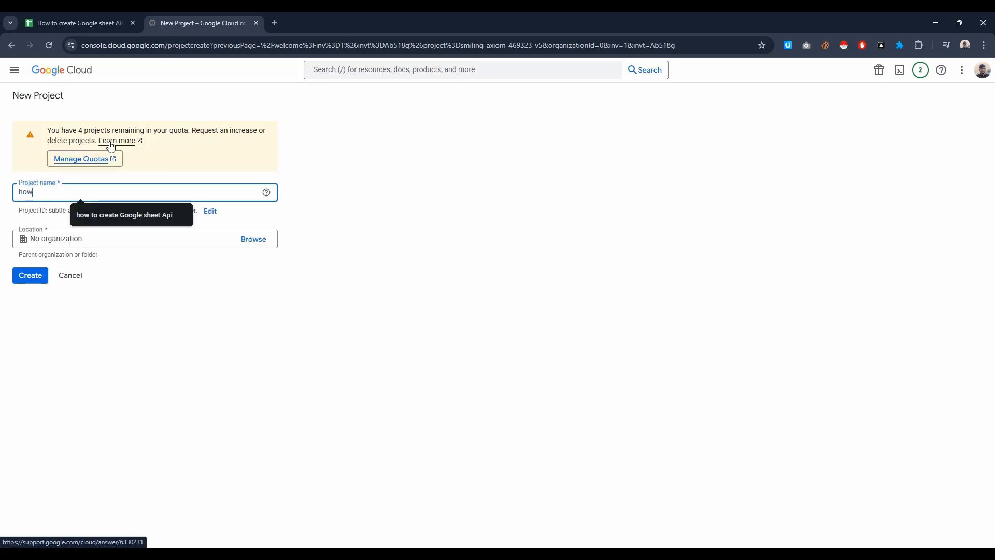
{"action": "type", "text": " to create Google sheet Api"}
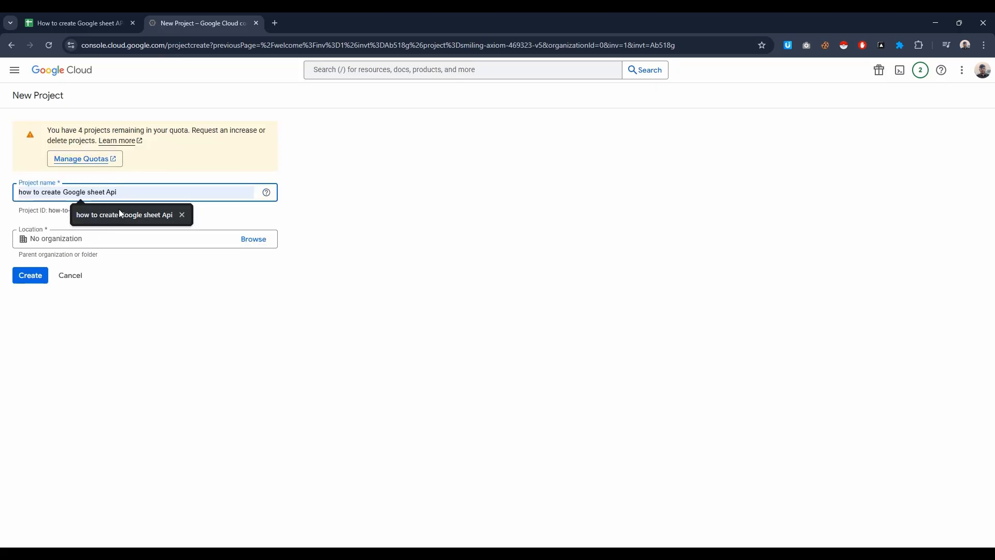
{"action": "left_click", "coordinate": [120, 213]}
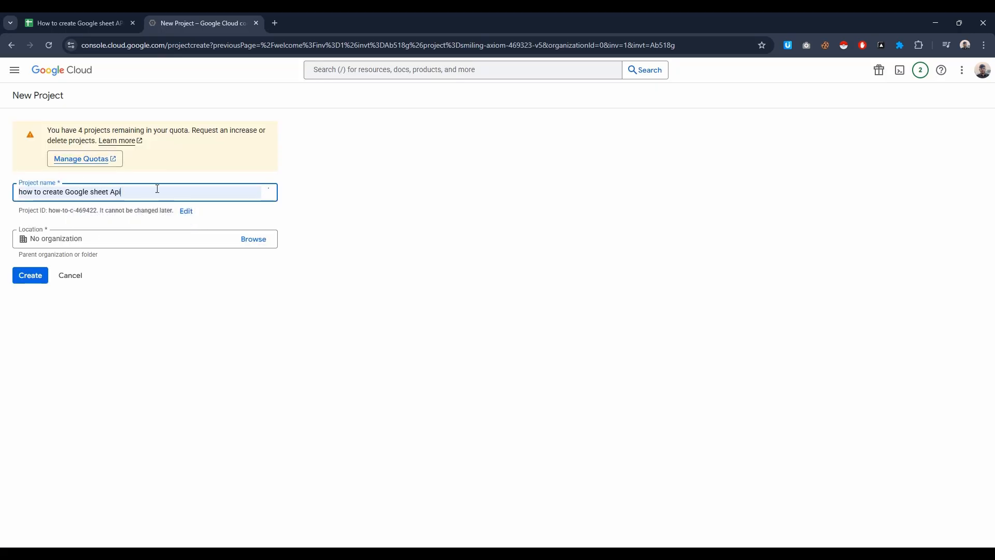
{"action": "left_click", "coordinate": [30, 275]}
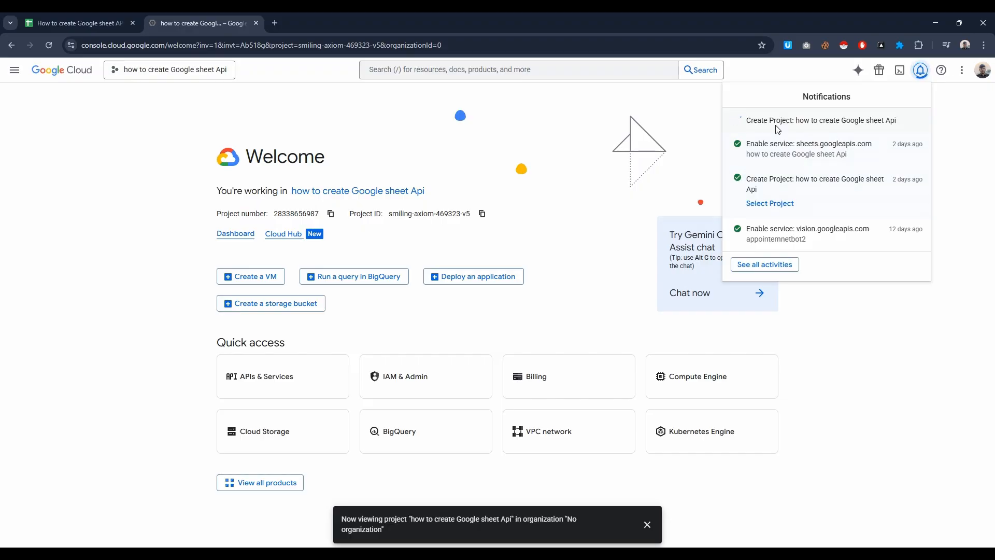
{"action": "left_click", "coordinate": [769, 145]}
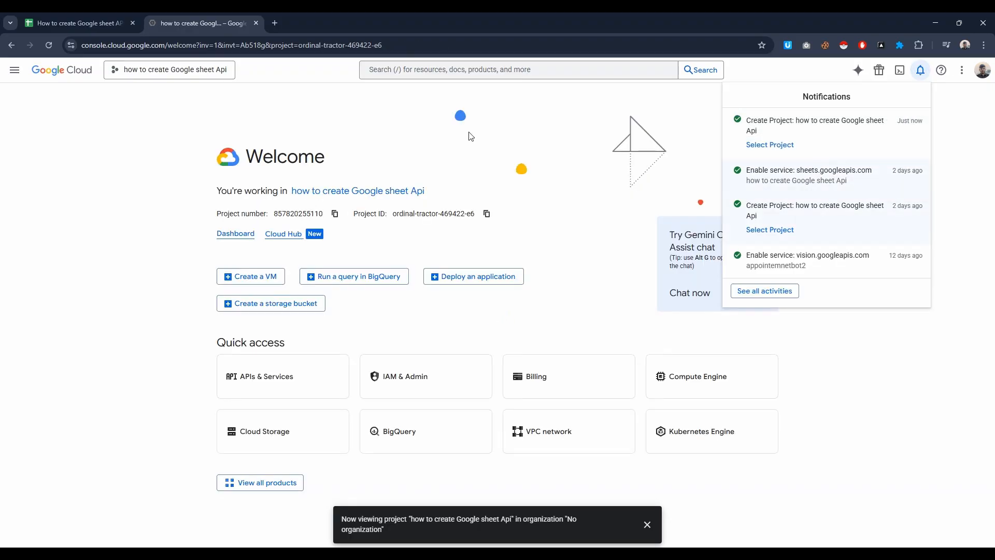
Search for "google sheet api", open the Google Sheets API product page and enable the API for the project
{"action": "left_click", "coordinate": [508, 71]}
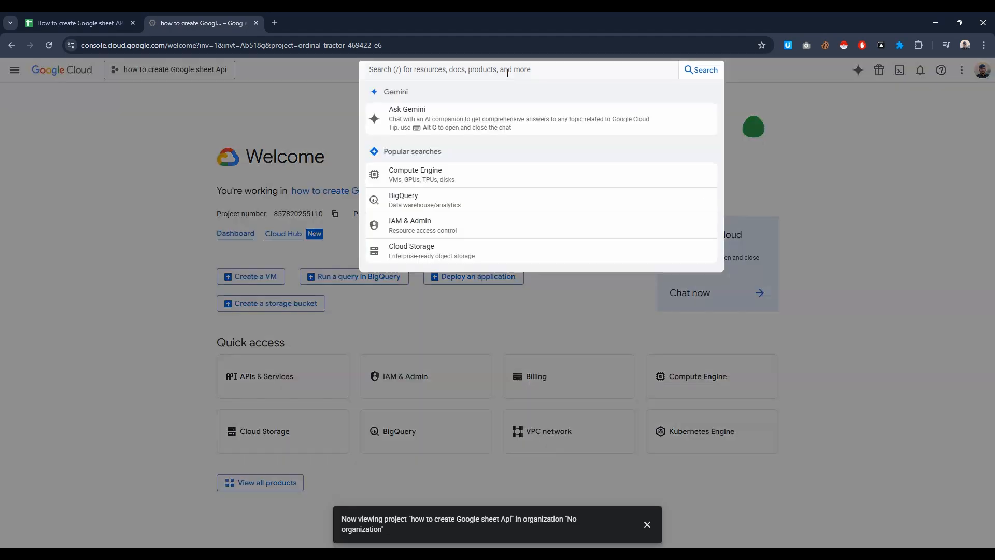
{"action": "type", "text": "google sheet api"}
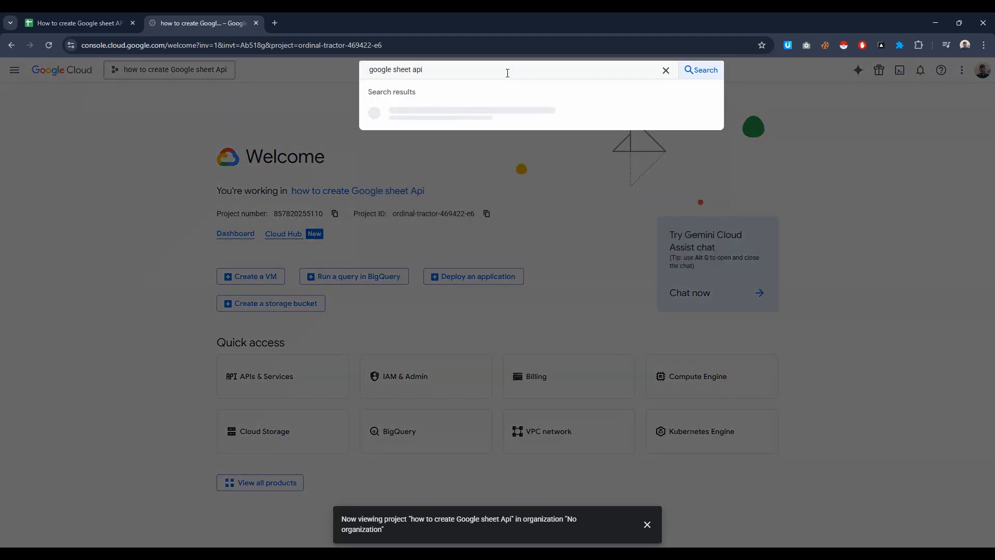
{"action": "left_click", "coordinate": [427, 110]}
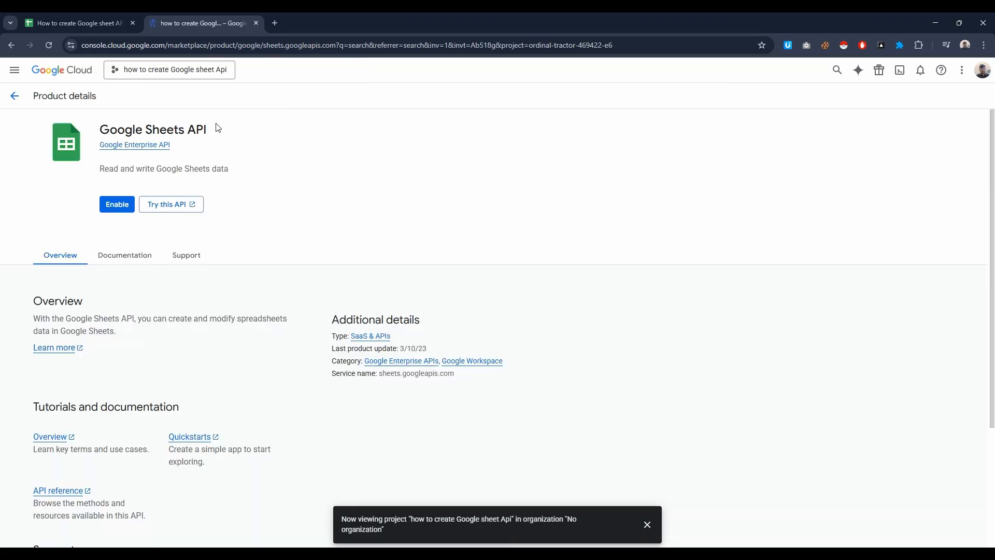
{"action": "left_click", "coordinate": [118, 204]}
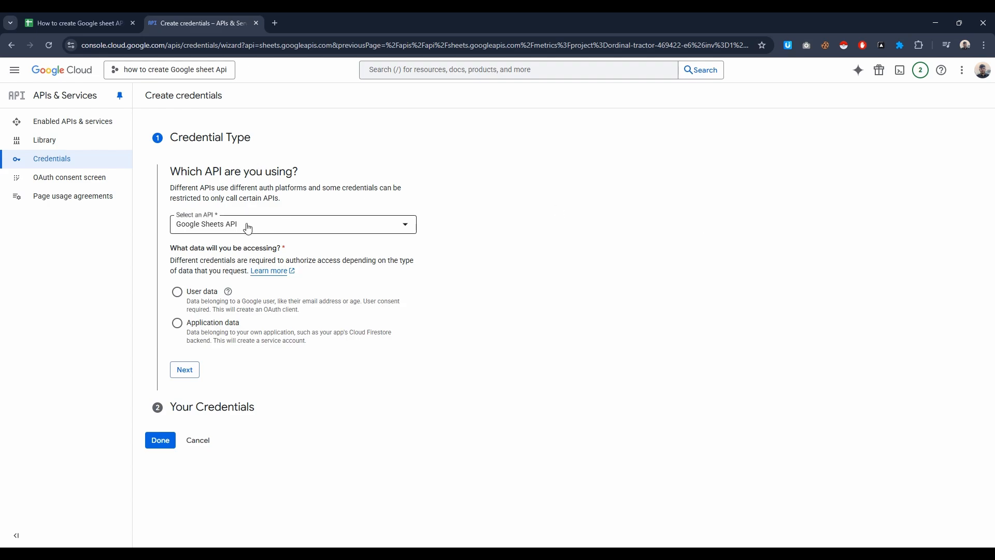
Choose Application data as the Google Sheets API credential type and create a service account named "google sheet reader"
{"action": "left_click", "coordinate": [178, 325]}
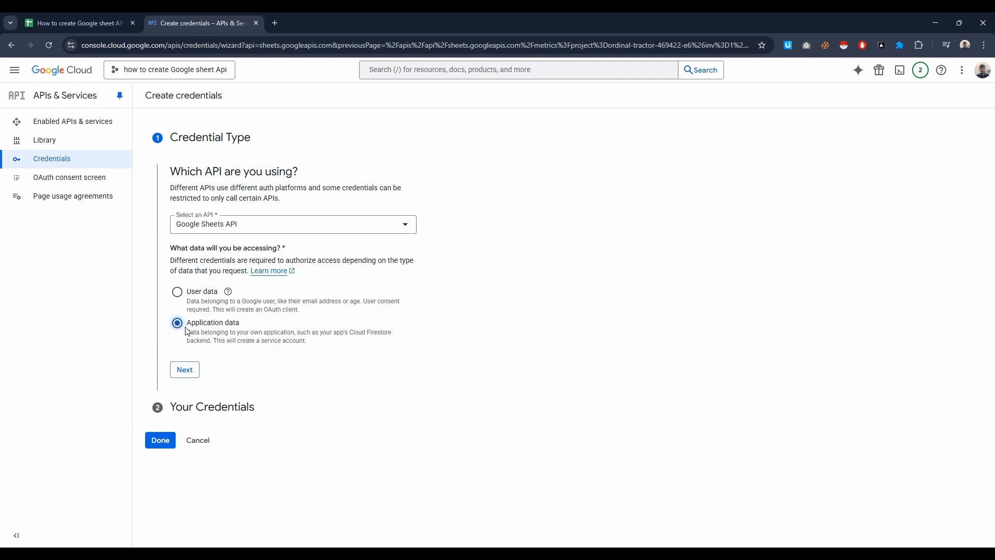
{"action": "left_click", "coordinate": [186, 371]}
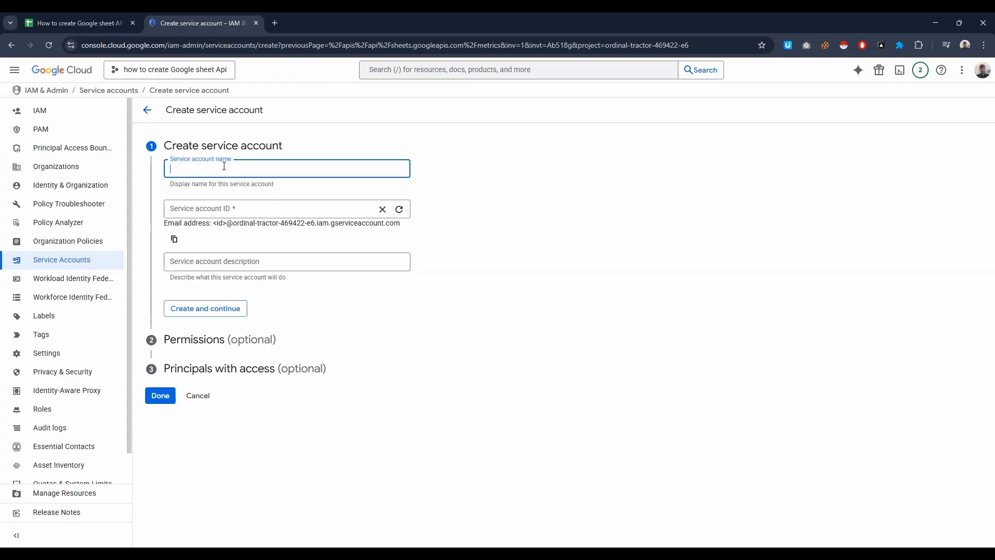
{"action": "left_click", "coordinate": [392, 394]}
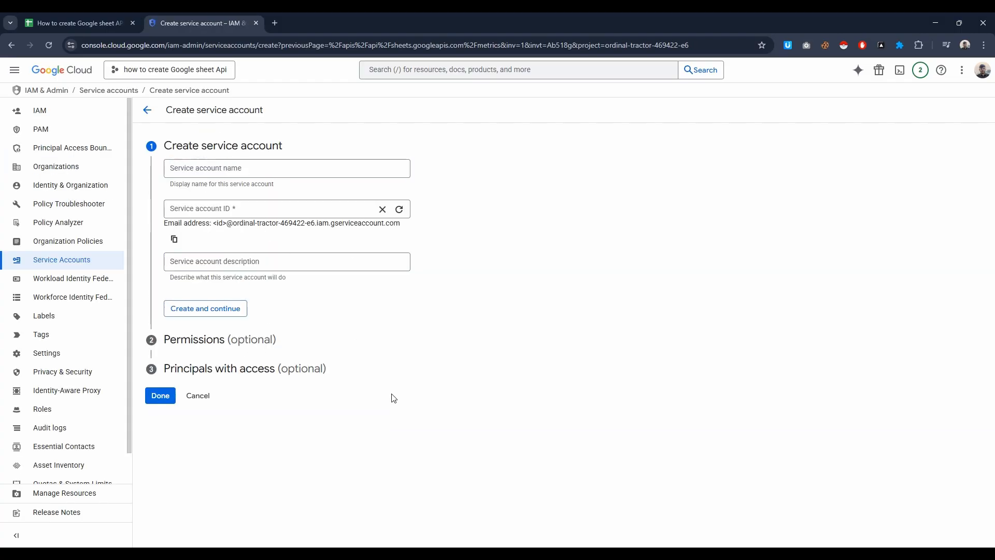
{"action": "left_click", "coordinate": [261, 167]}
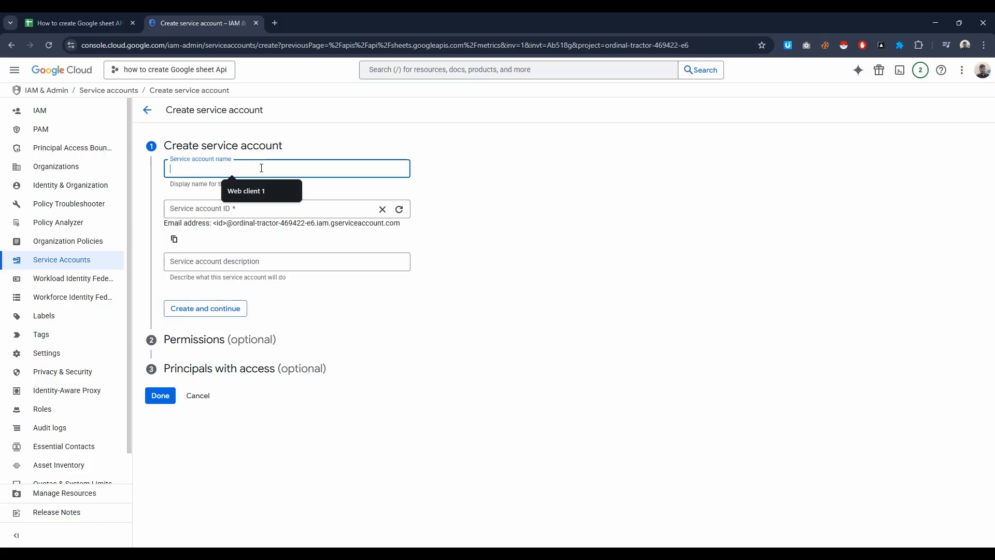
{"action": "type", "text": "google sheet reader"}
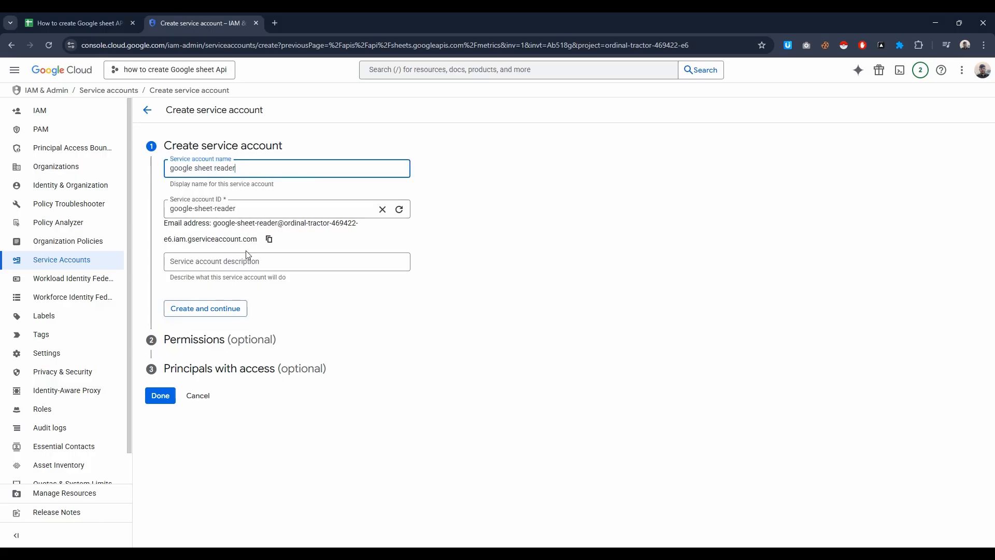
{"action": "left_click", "coordinate": [210, 309]}
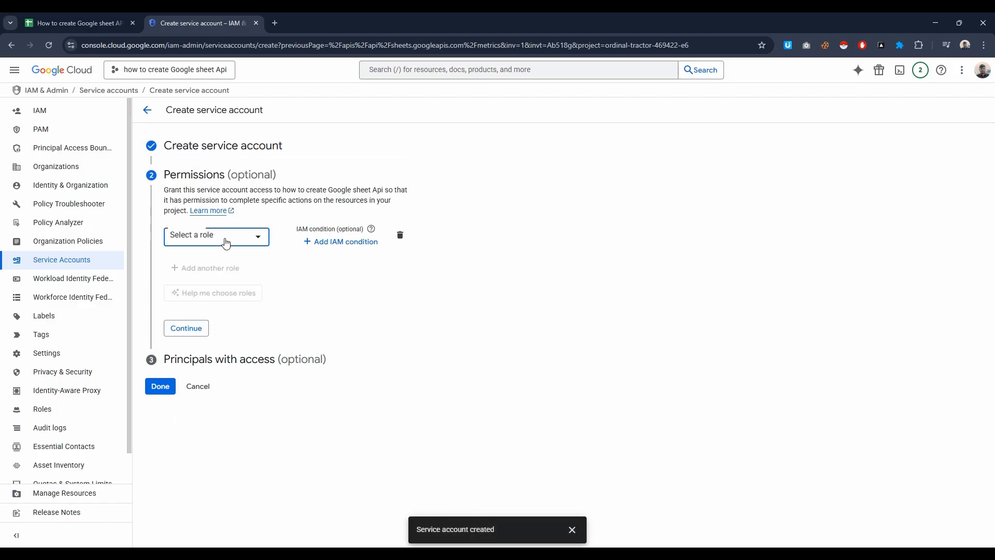
Grant the new service account the Editor role and finish its setup without adding any principals
{"action": "left_click", "coordinate": [226, 238]}
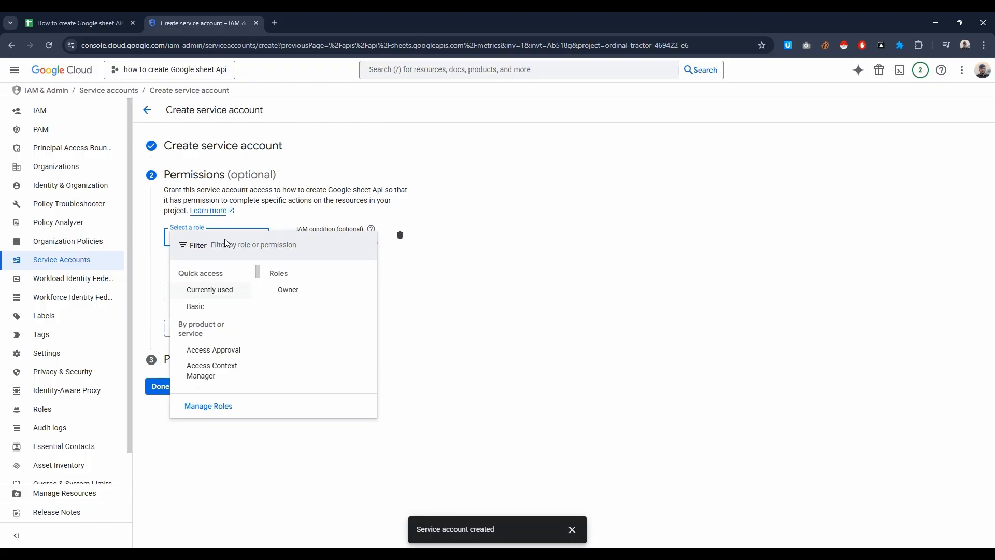
{"action": "type", "text": "editor"}
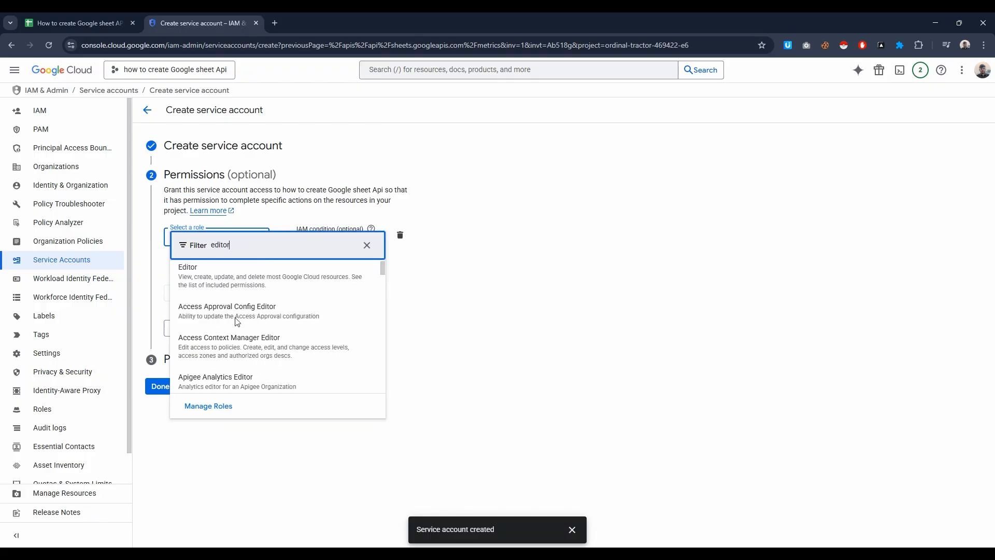
{"action": "left_click", "coordinate": [231, 275]}
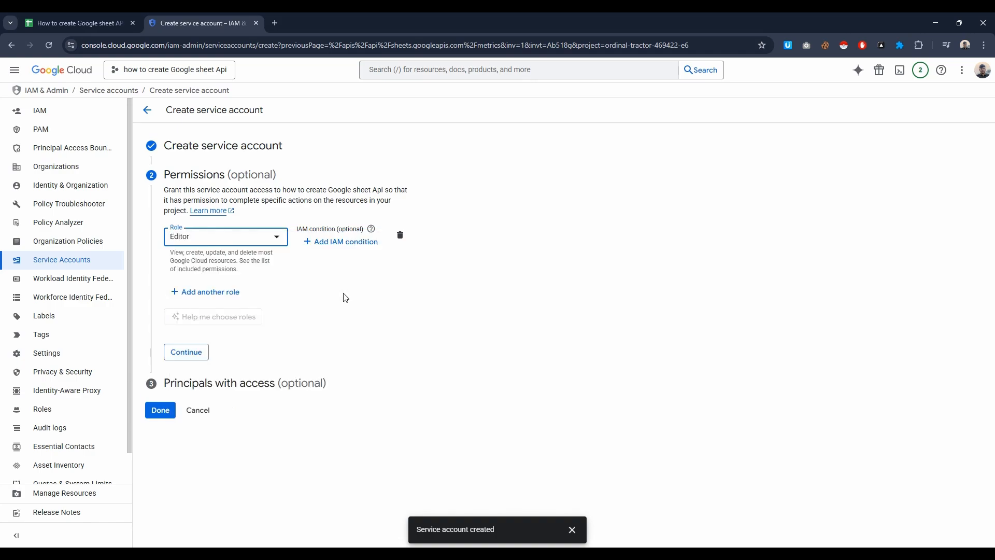
{"action": "mouse_move", "coordinate": [195, 319]}
{"action": "left_click", "coordinate": [186, 358]}
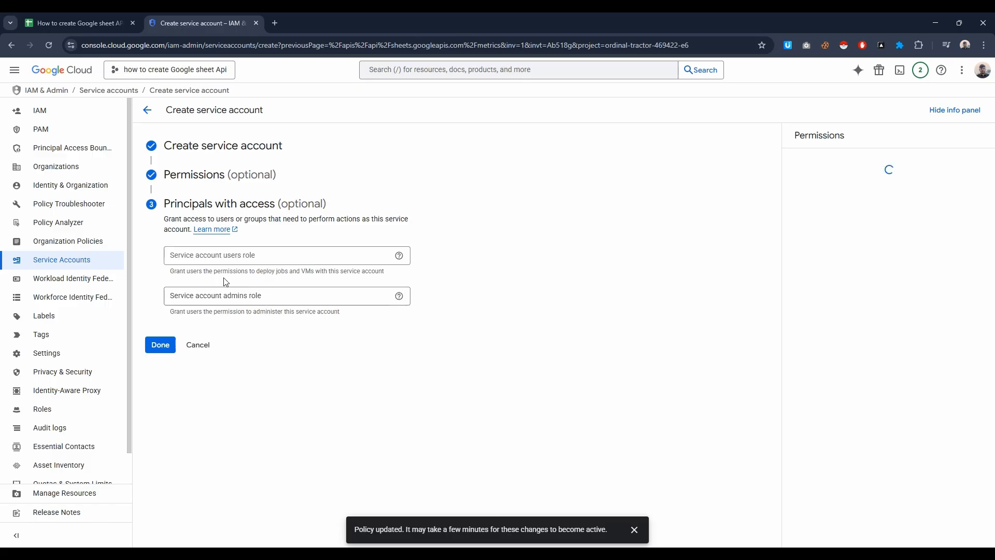
{"action": "left_click", "coordinate": [158, 346]}
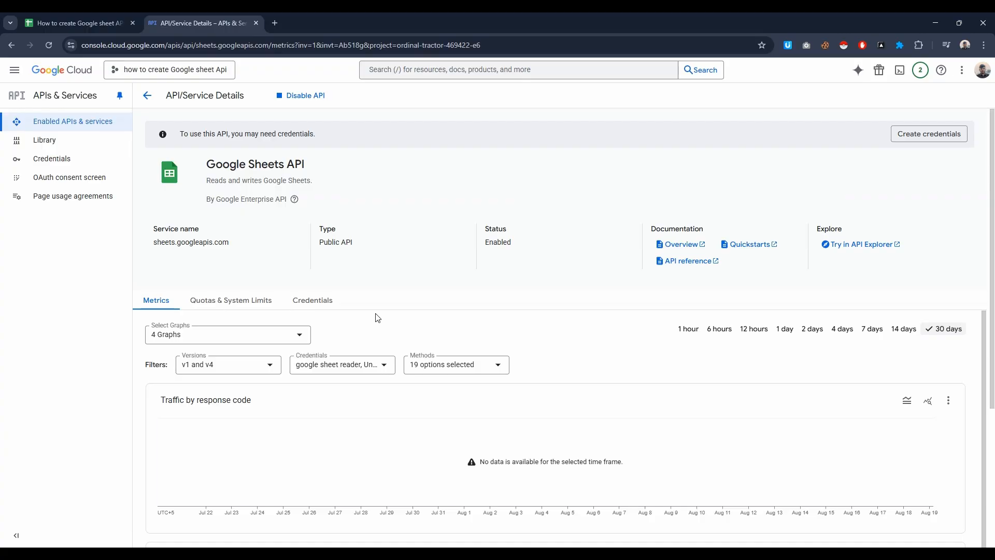
Open the google sheet reader service account from the Google Sheets API's credentials
{"action": "left_click", "coordinate": [323, 303]}
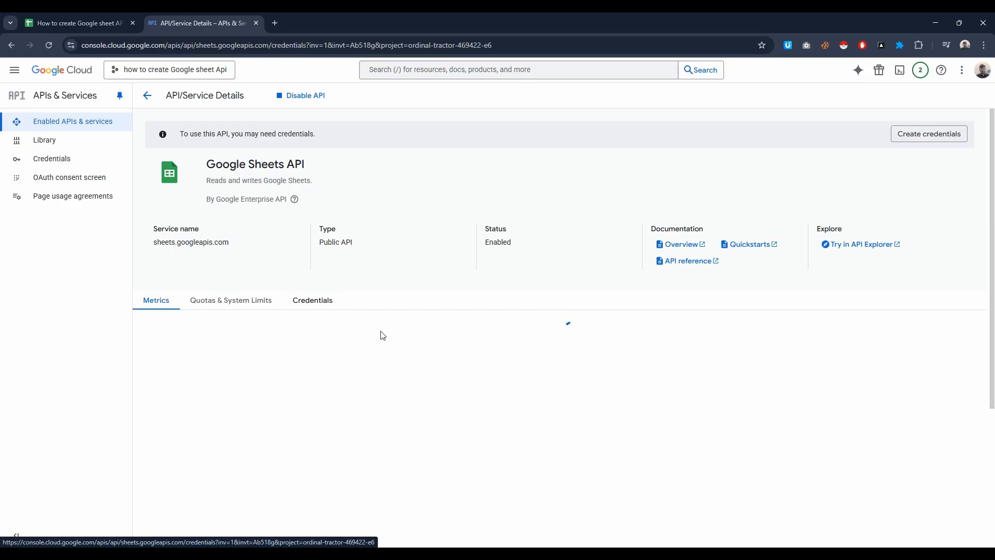
{"action": "scroll", "coordinate": [381, 335], "scroll_direction": "down", "scroll_amount": 2}
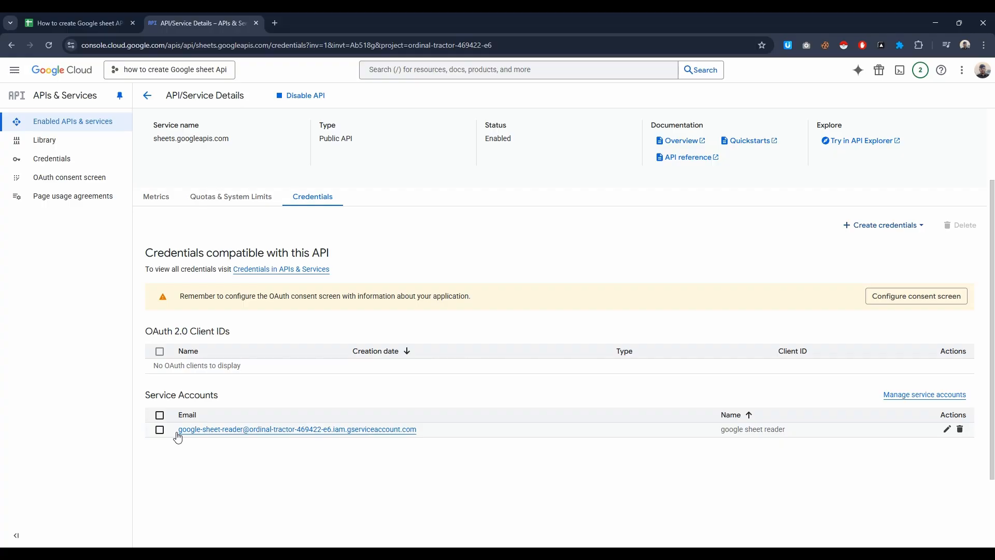
{"action": "left_click", "coordinate": [355, 431]}
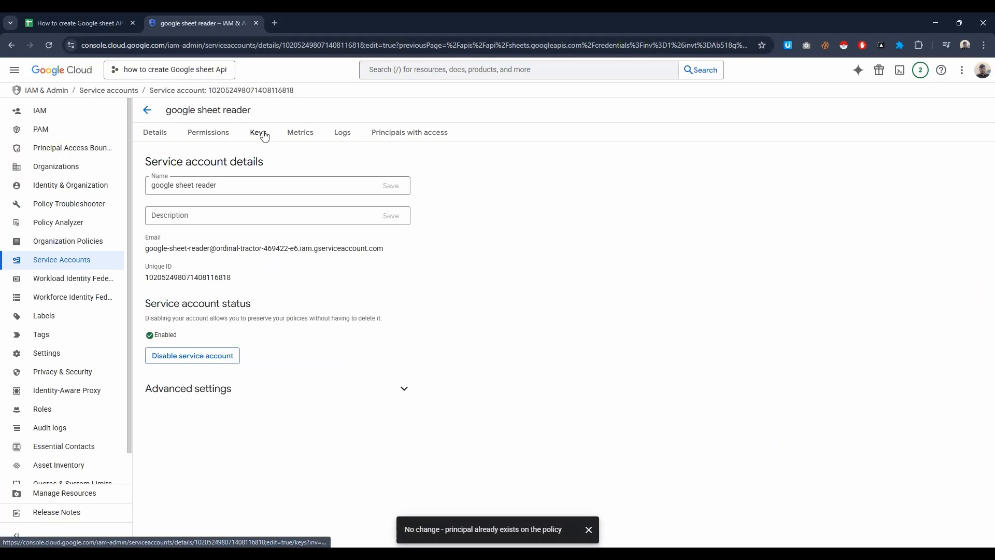
Create and download a new private key of type JSON for the google sheet reader service account
{"action": "left_click", "coordinate": [260, 134]}
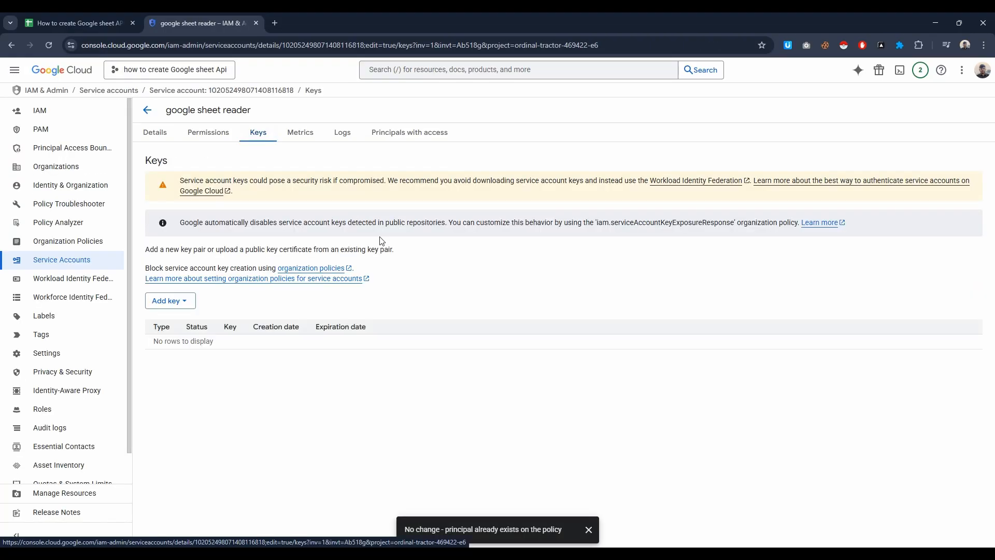
{"action": "left_click", "coordinate": [165, 311]}
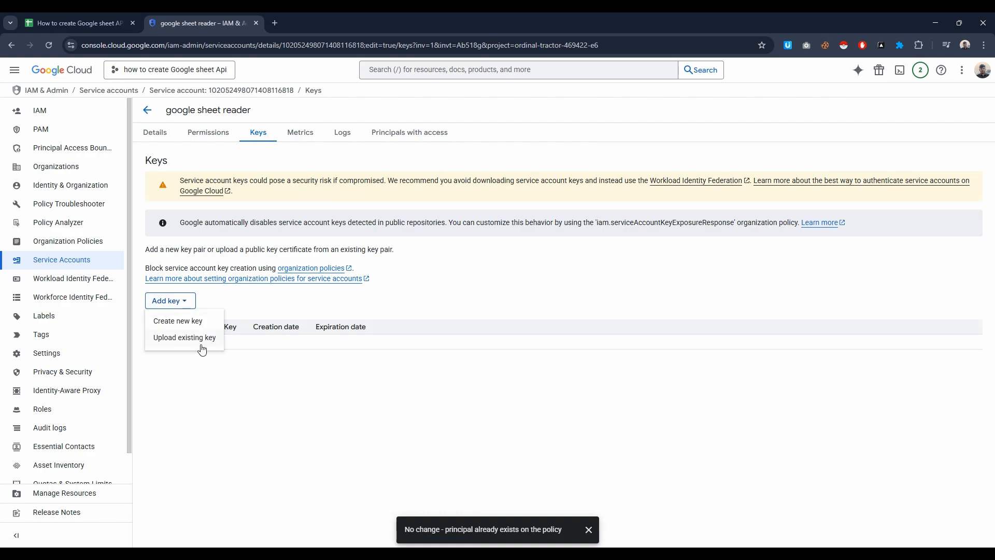
{"action": "left_click", "coordinate": [188, 325]}
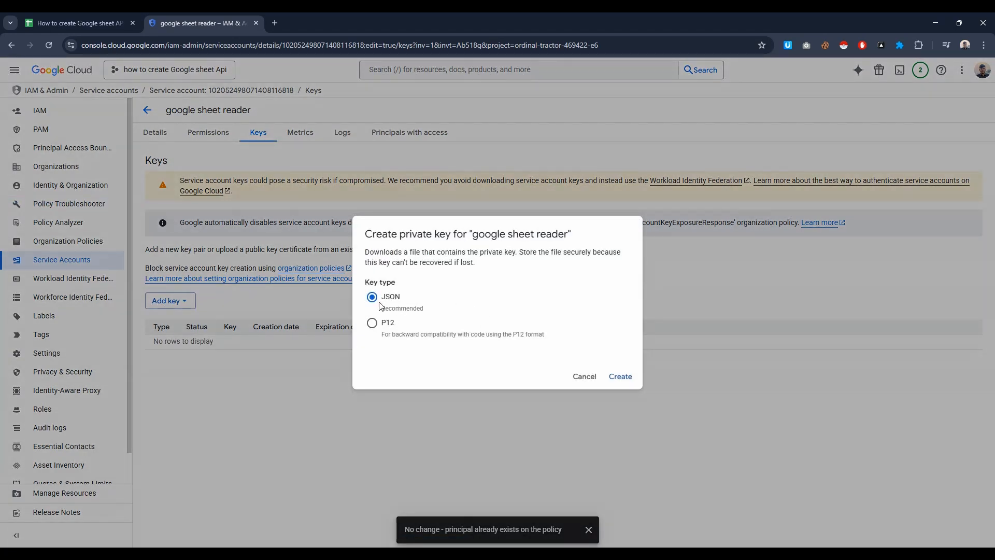
{"action": "left_click", "coordinate": [615, 380]}
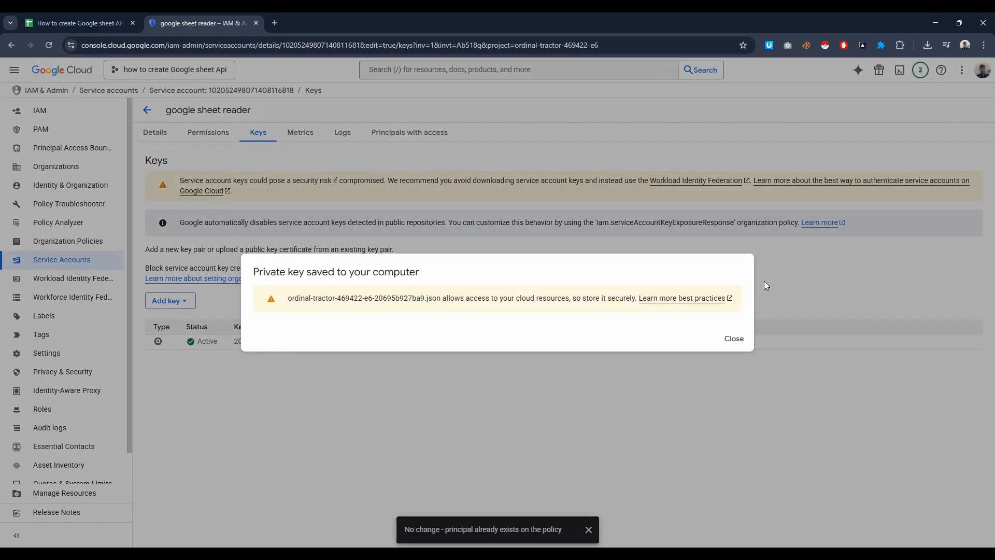
Check the key file in the browser's recent downloads, dismiss the key notice and return to the service account's details
{"action": "left_click", "coordinate": [928, 44]}
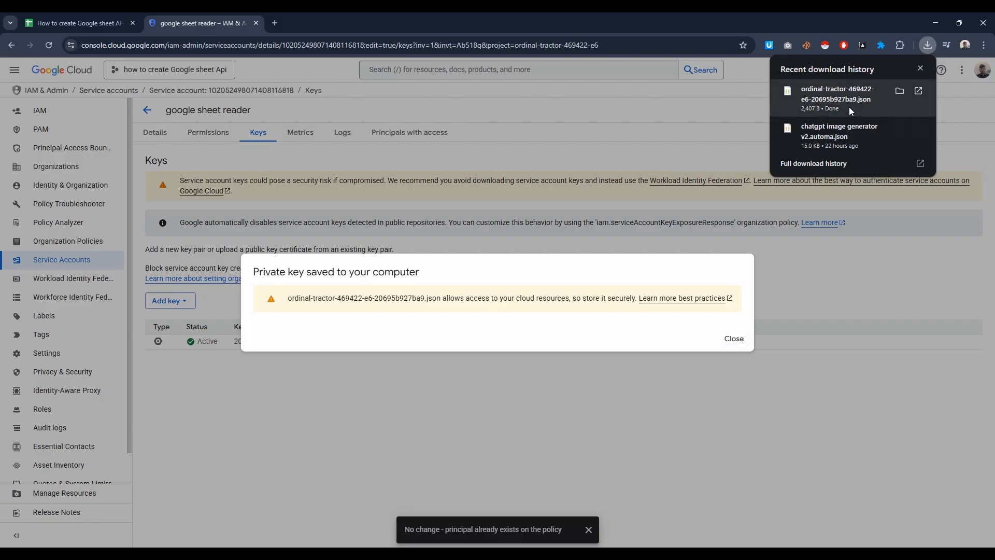
{"action": "left_click", "coordinate": [732, 342]}
{"action": "left_click", "coordinate": [147, 110]}
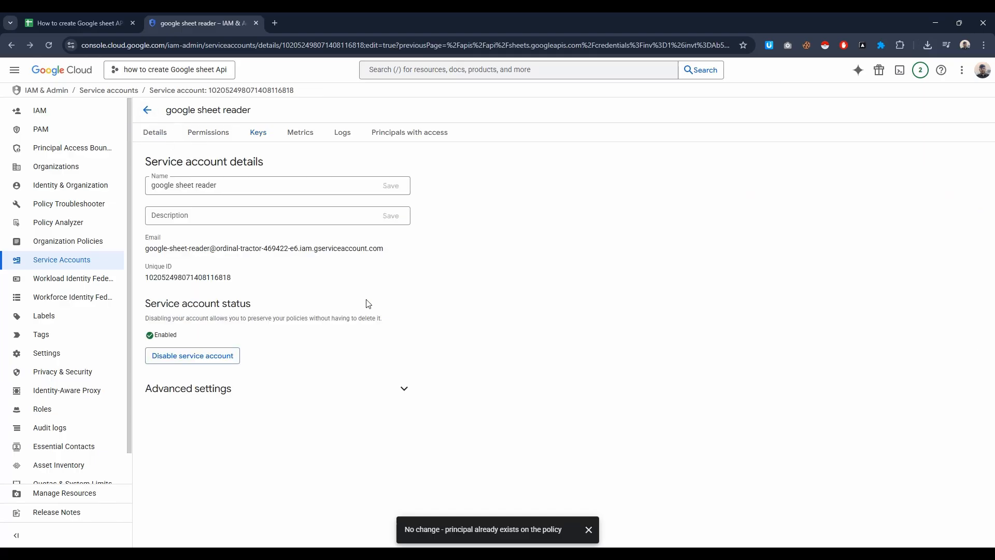
Copy the service account's link address from the Google Sheets API credentials and try adding it as a recipient in the spreadsheet's sharing settings
{"action": "left_click", "coordinate": [147, 110]}
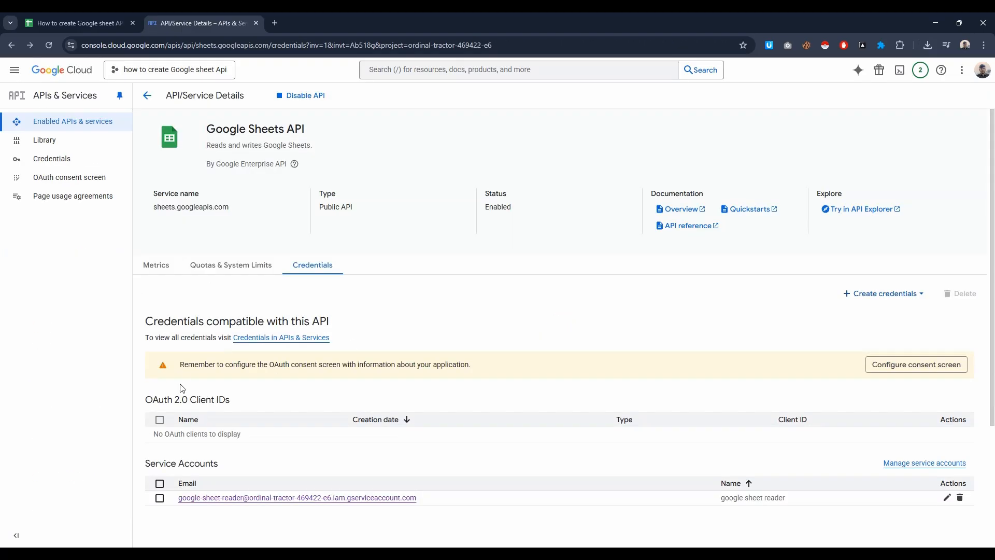
{"action": "right_click", "coordinate": [213, 499]}
{"action": "left_click", "coordinate": [296, 419]}
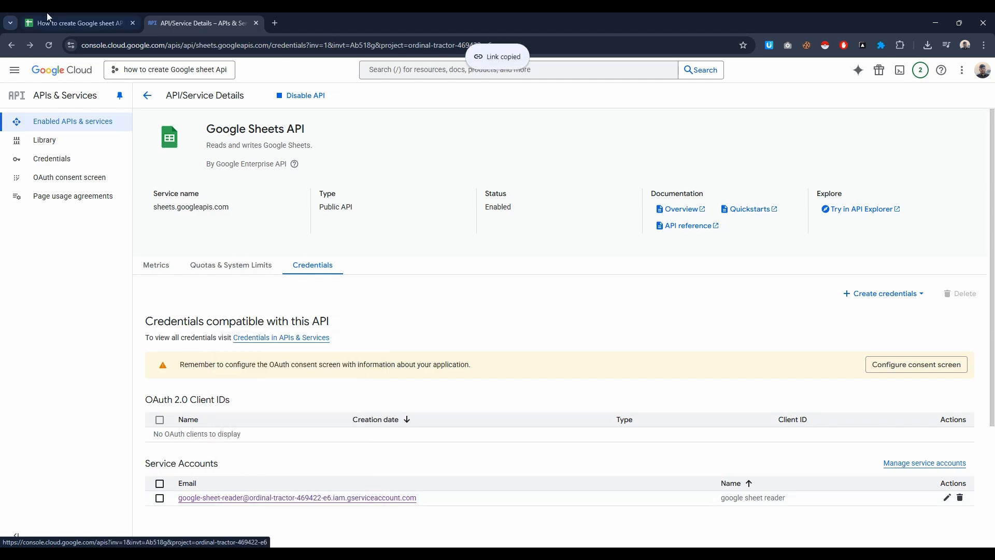
{"action": "left_click", "coordinate": [47, 21]}
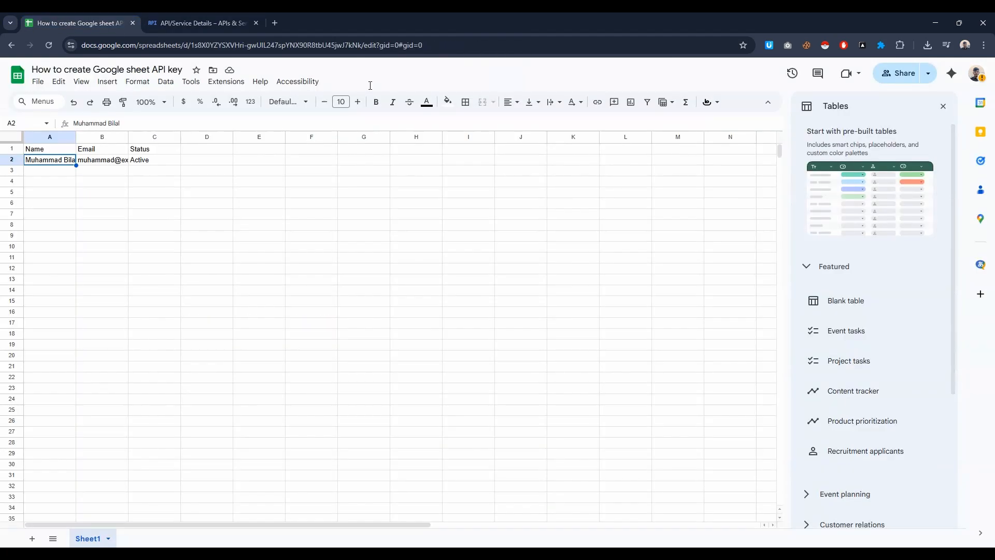
{"action": "left_click", "coordinate": [897, 79]}
{"action": "left_click", "coordinate": [480, 233]}
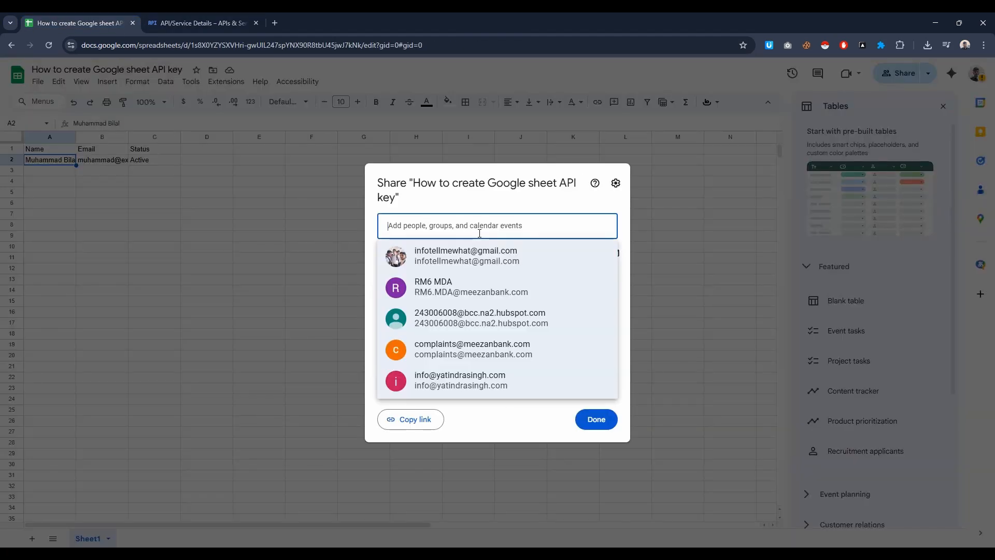
{"action": "key", "text": "ctrl+v"}
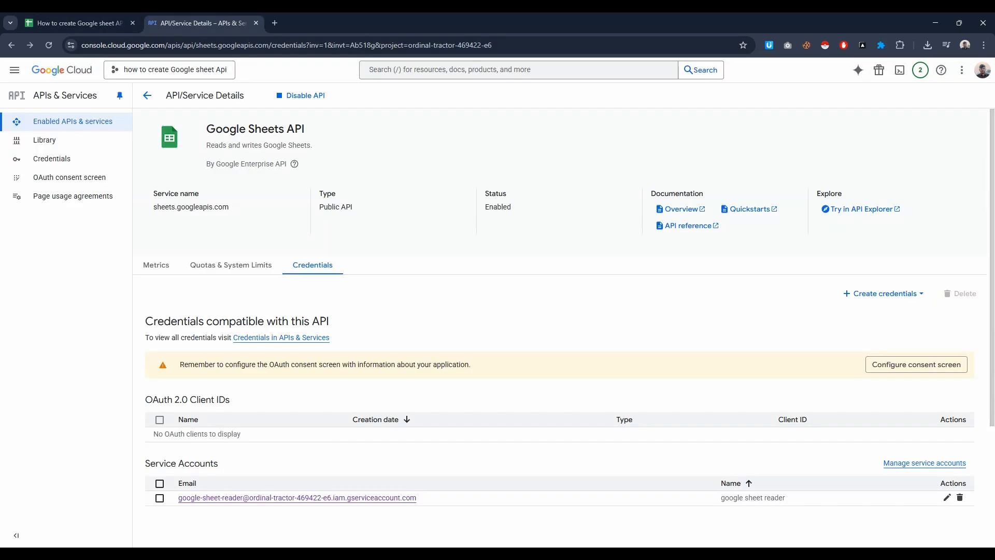
Replace the pasted link entries with the service account's email address and share the spreadsheet with it as Editor
{"action": "left_click_drag", "start_coordinate": [410, 501], "coordinate": [178, 505]}
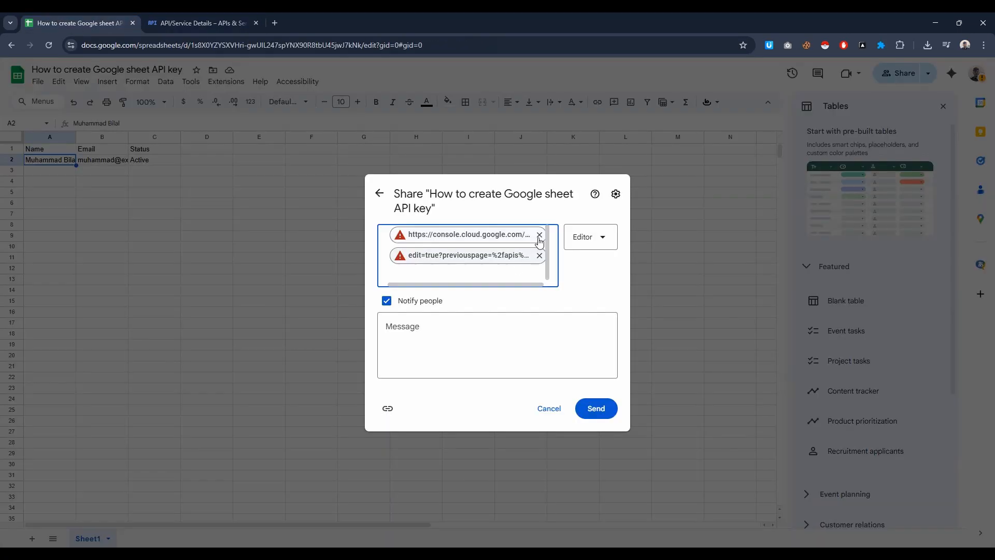
{"action": "left_click", "coordinate": [539, 235]}
{"action": "left_click", "coordinate": [540, 235]}
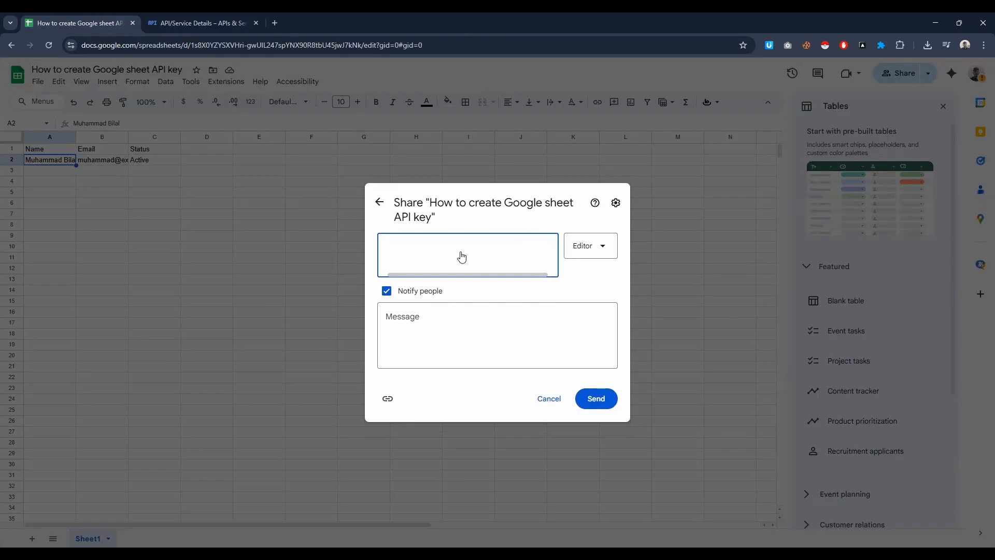
{"action": "key", "text": "ctrl+v"}
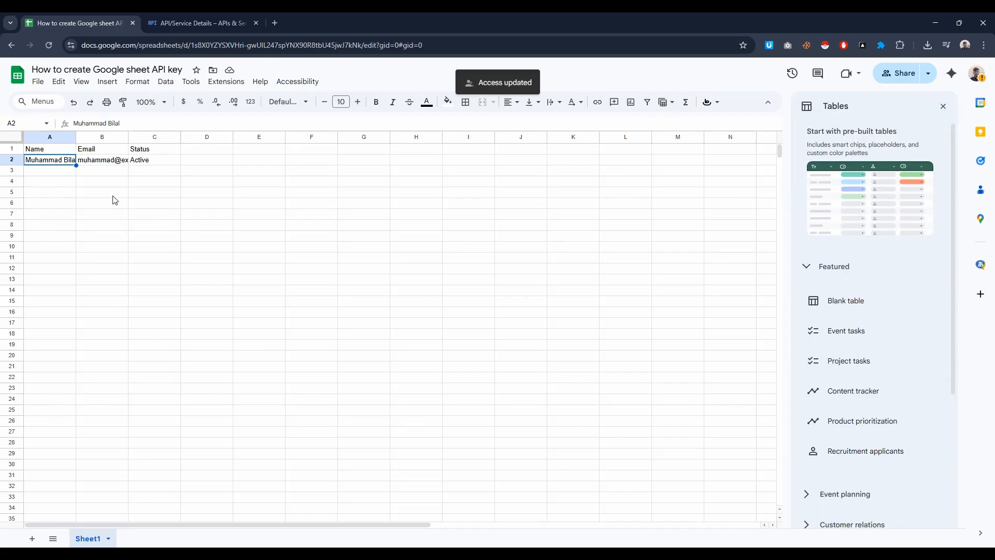
{"action": "left_click", "coordinate": [144, 205]}
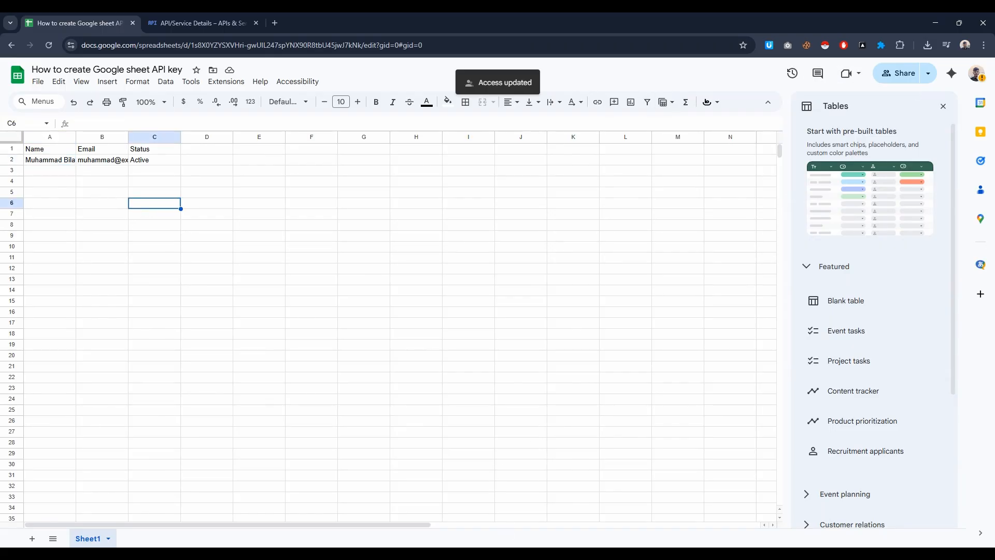
In File Explorer, move the downloaded JSON key file from Downloads into the "How to create google sheet API key" folder
{"action": "mouse_move", "coordinate": [418, 555]}
{"action": "left_click", "coordinate": [371, 508]}
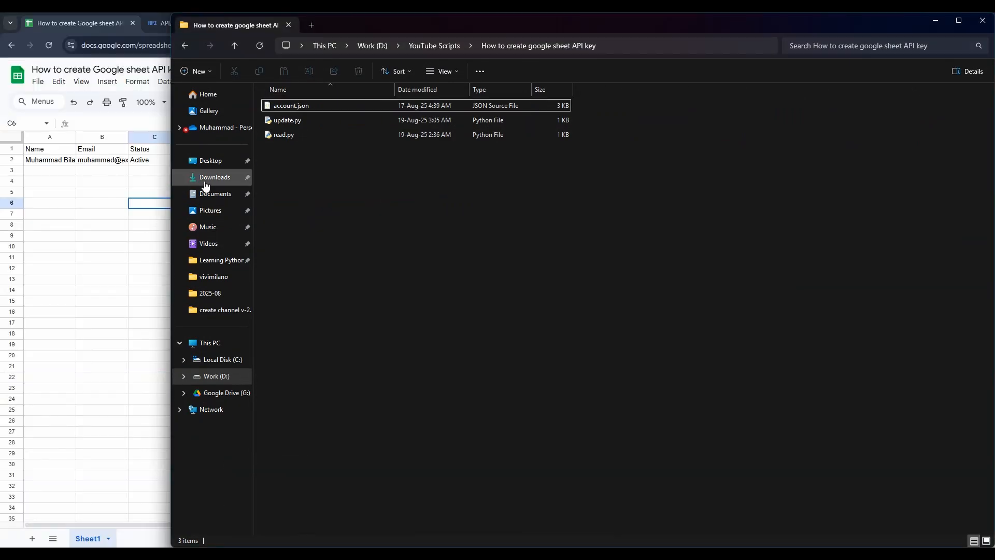
{"action": "left_click", "coordinate": [205, 181]}
{"action": "left_click", "coordinate": [303, 123]}
{"action": "key", "text": "ctrl+x"}
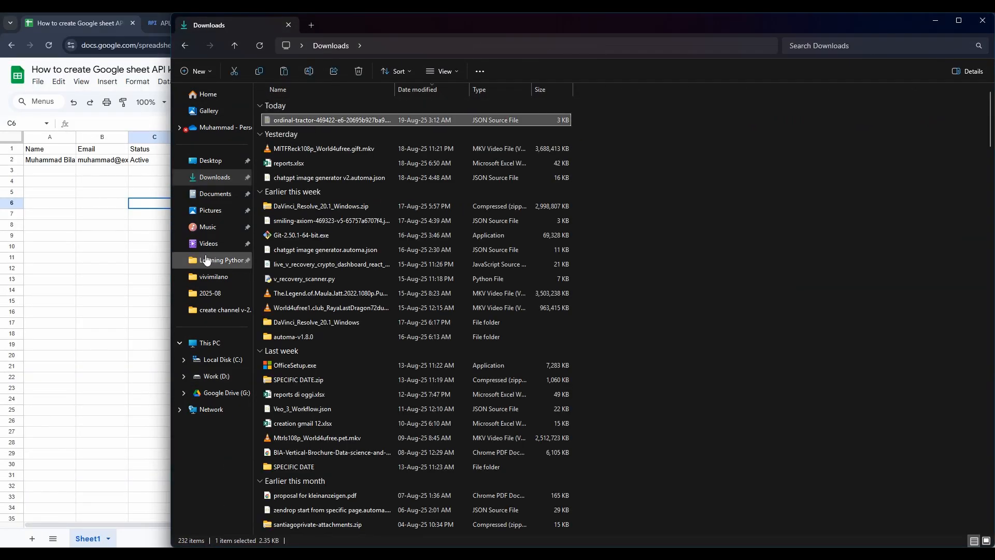
{"action": "key", "text": "alt+Left"}
{"action": "key", "text": "Return"}
{"action": "key", "text": "ctrl+v"}
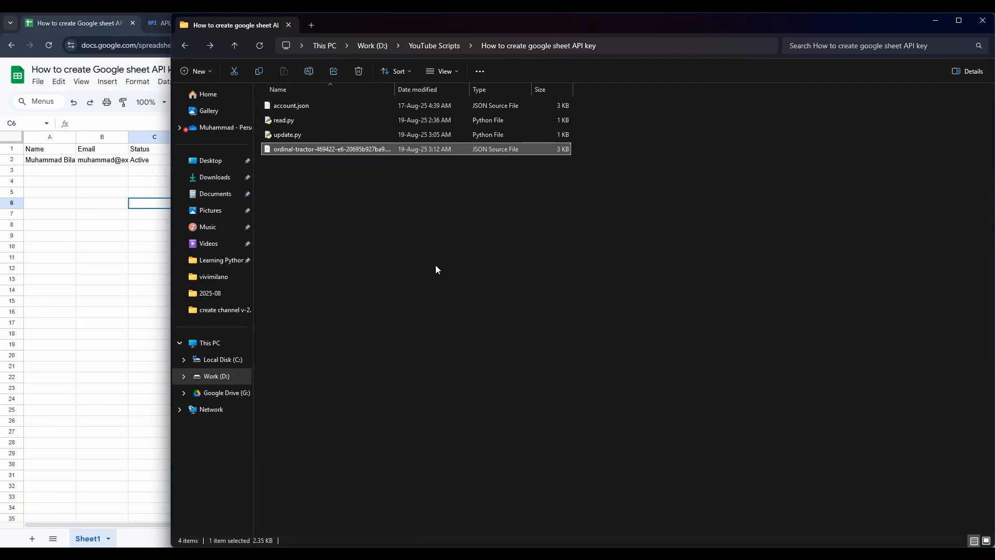
Delete the old account.json from the project folder and rename the new key file as account.json
{"action": "key", "text": "F2"}
{"action": "key", "text": "Escape"}
{"action": "key", "text": "Up"}
{"action": "key", "text": "Up"}
{"action": "key", "text": "Up"}
{"action": "key", "text": "Delete"}
{"action": "key", "text": "F2"}
{"action": "type", "text": "account"}
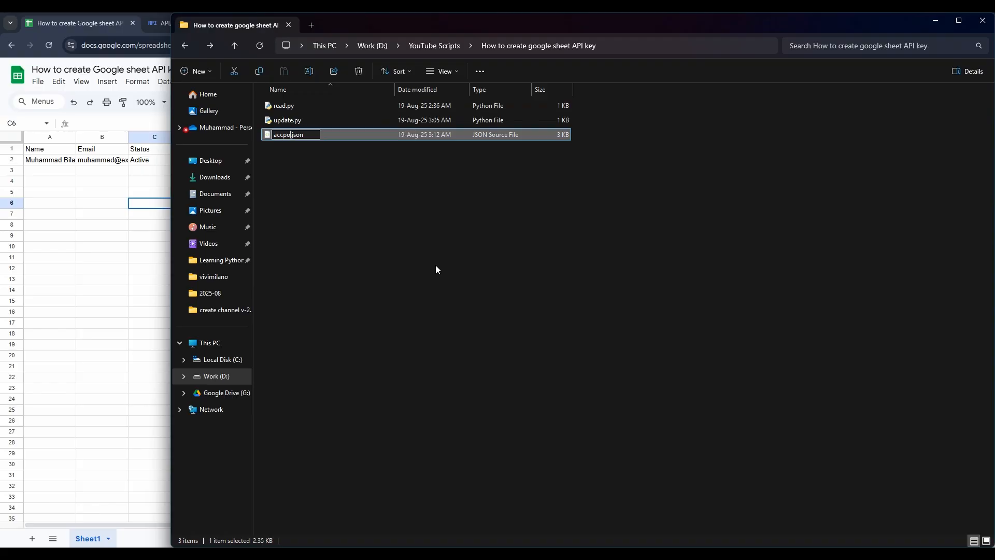
{"action": "key", "text": "Return"}
{"action": "left_click", "coordinate": [435, 265]}
Switch to the project in Visual Studio Code, run read.py and check the sheet rows printed in the terminal
{"action": "left_click", "coordinate": [581, 555]}
{"action": "left_click", "coordinate": [878, 510]}
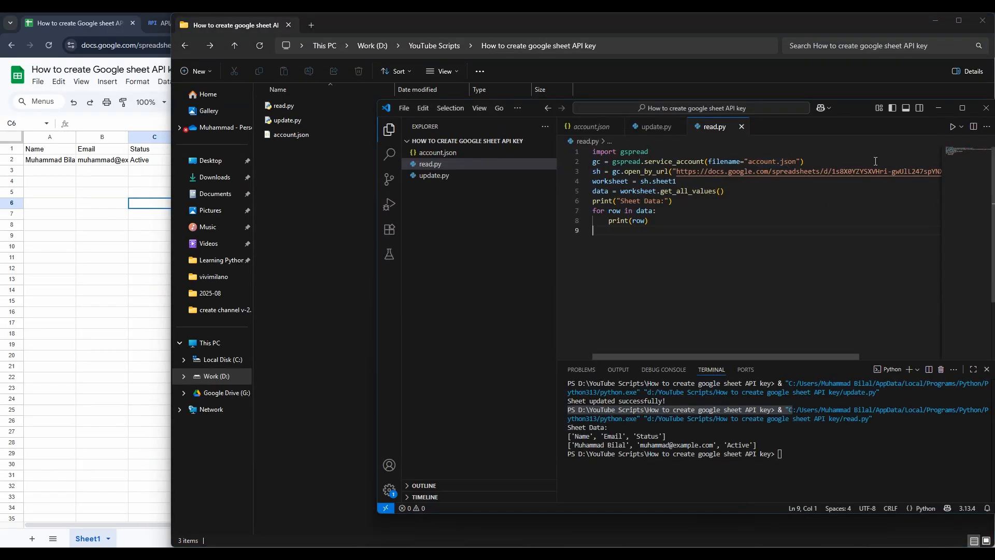
{"action": "left_click", "coordinate": [953, 126]}
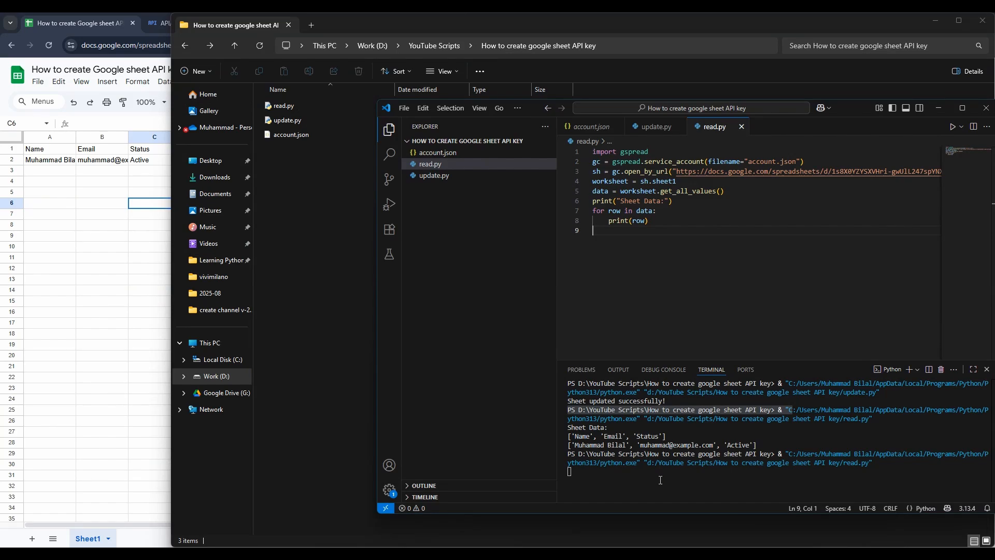
{"action": "left_click_drag", "start_coordinate": [755, 488], "coordinate": [605, 480]}
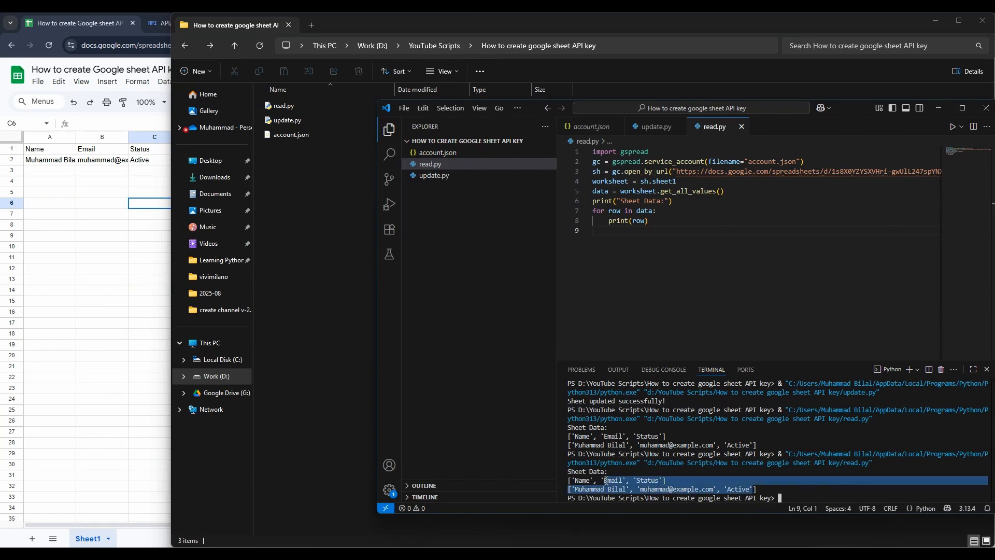
{"action": "left_click", "coordinate": [611, 473]}
Run update.py to append a row to the sheet and switch to the spreadsheet in the browser
{"action": "left_click", "coordinate": [656, 126]}
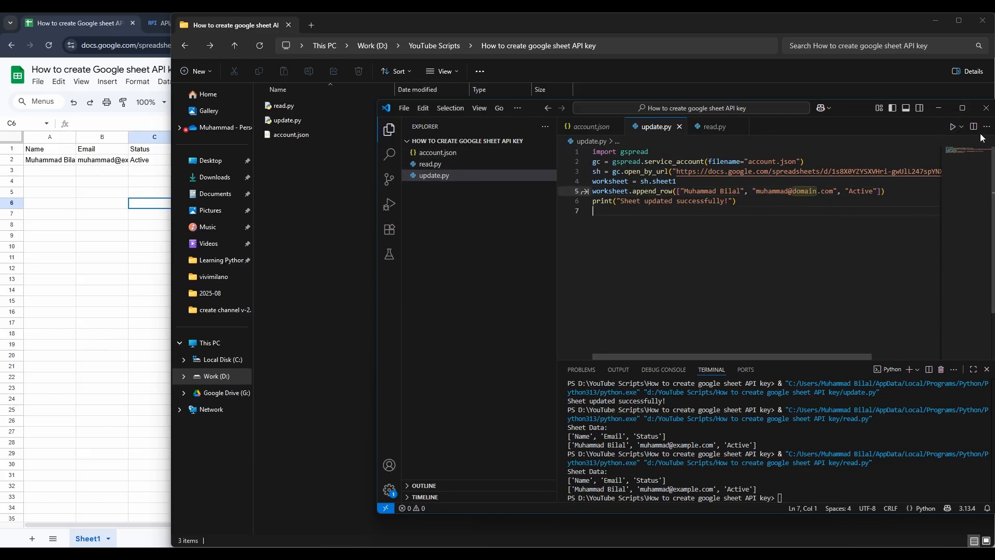
{"action": "left_click", "coordinate": [953, 127]}
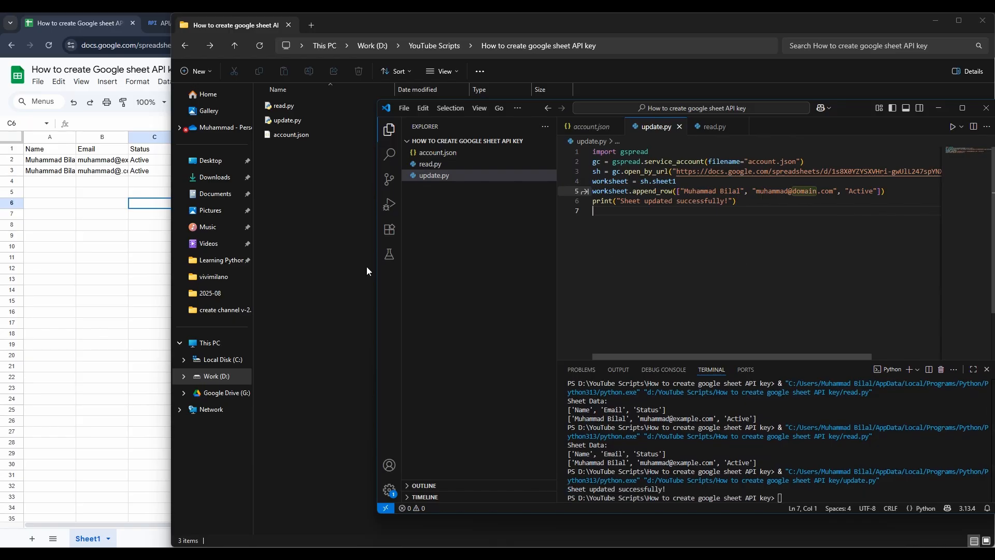
{"action": "left_click", "coordinate": [93, 208]}
Widen the Email column to fit its addresses and inspect the appended row's email in cell B3
{"action": "left_click_drag", "start_coordinate": [126, 139], "coordinate": [244, 150]}
{"action": "left_click", "coordinate": [381, 273]}
{"action": "left_click", "coordinate": [131, 207]}
{"action": "left_click", "coordinate": [156, 174]}
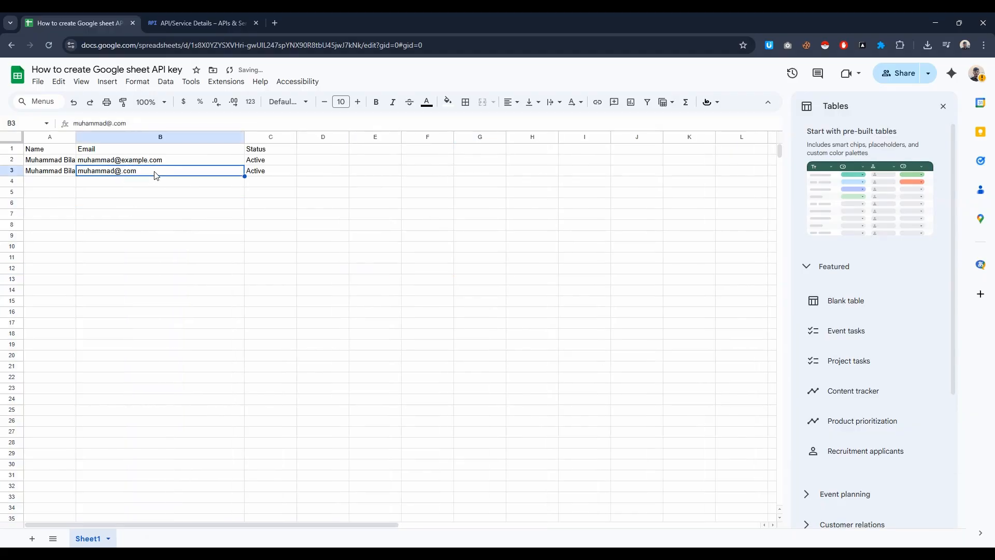
{"action": "left_click", "coordinate": [209, 232]}
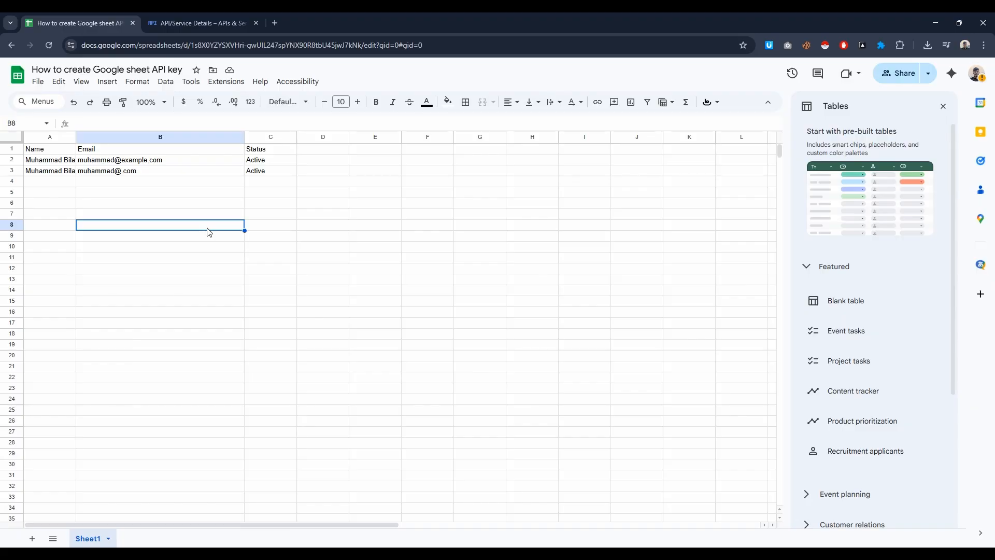
Switch back to update.py in Visual Studio Code to review the appended row's values
{"action": "mouse_move", "coordinate": [577, 544]}
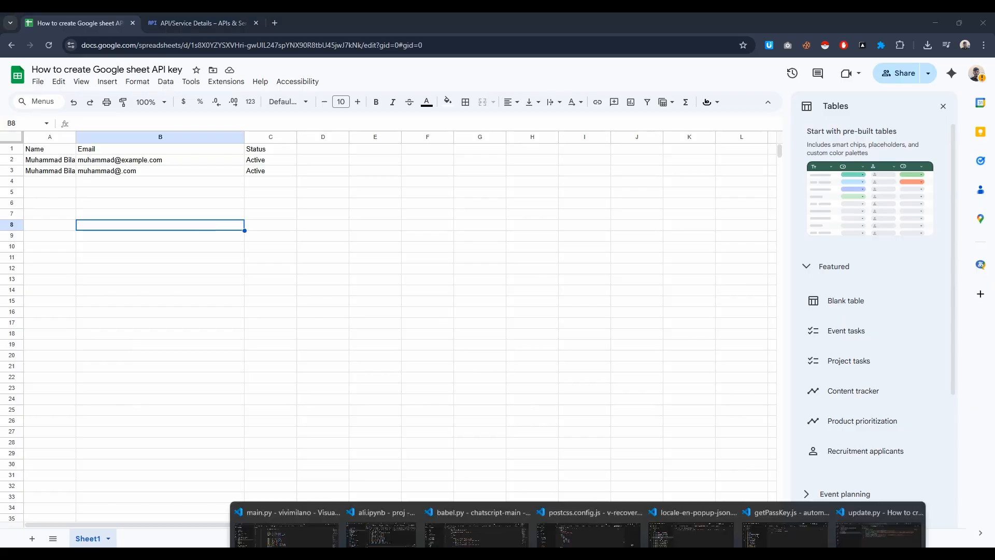
{"action": "left_click", "coordinate": [856, 505]}
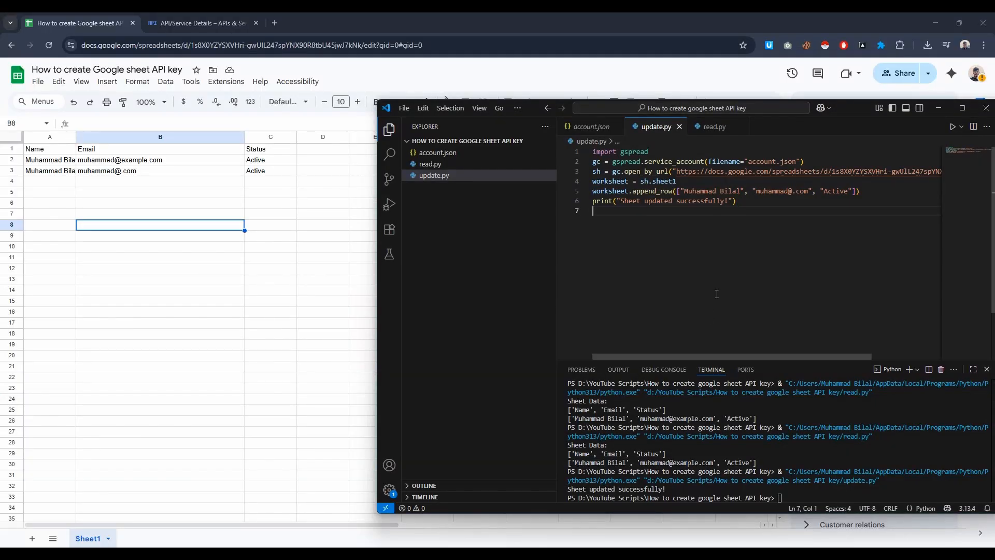